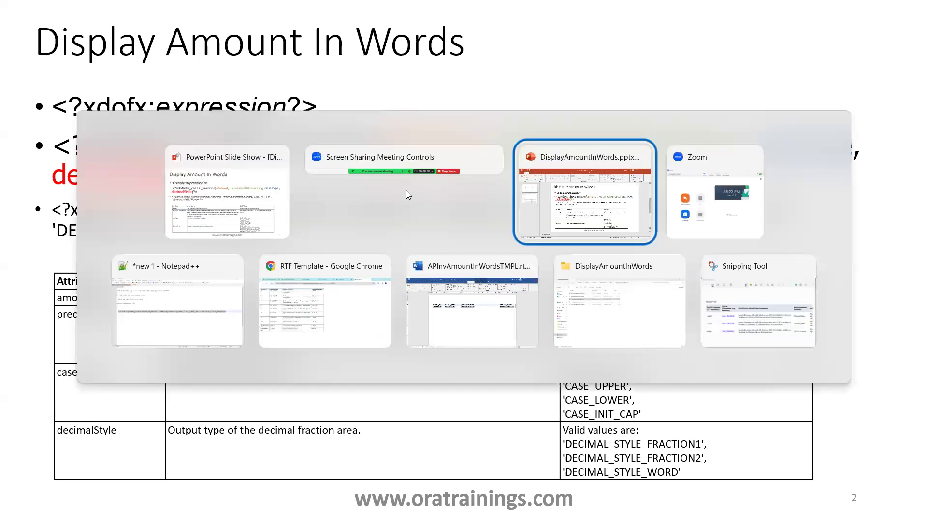
key(alt+Tab)
key(alt+Tab)
key(alt+Tab)
In Chrome's APInvAmountInWordsDM data model, highlight the INVOICE_CURRENCY_CODE and INVOICE_AMOUNT columns.
key(ctrl+Tab)
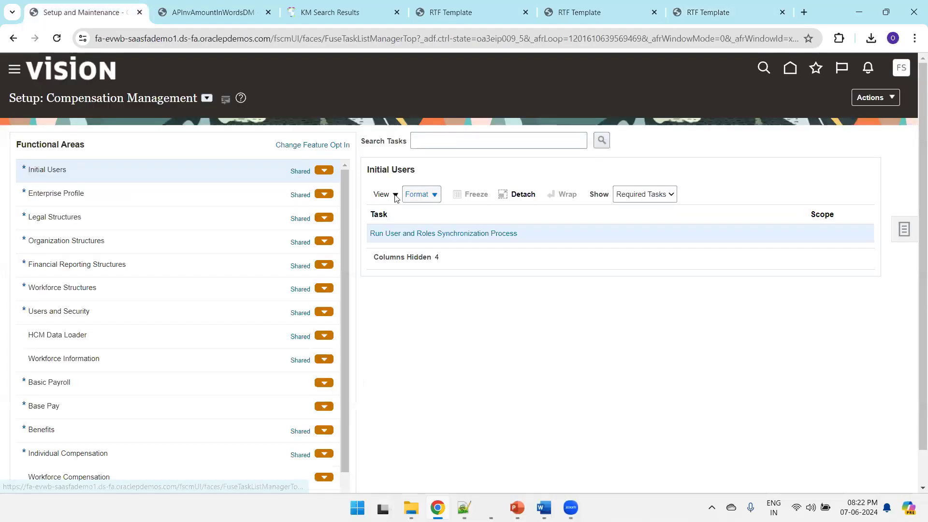
key(ctrl+Tab)
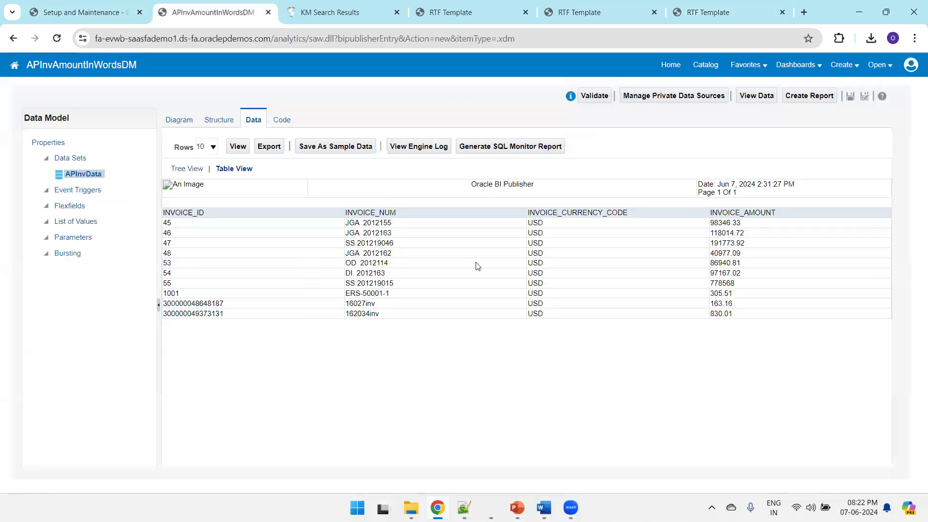
double_click(586, 212)
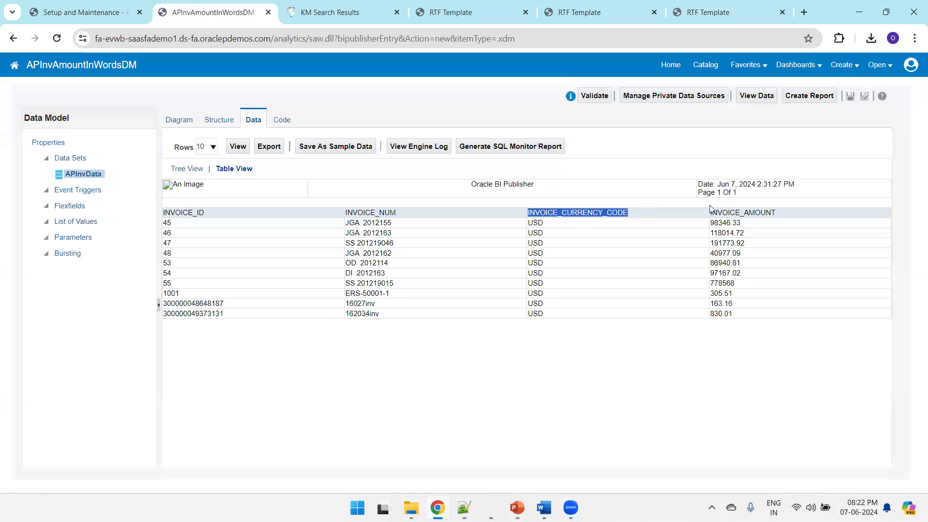
double_click(751, 212)
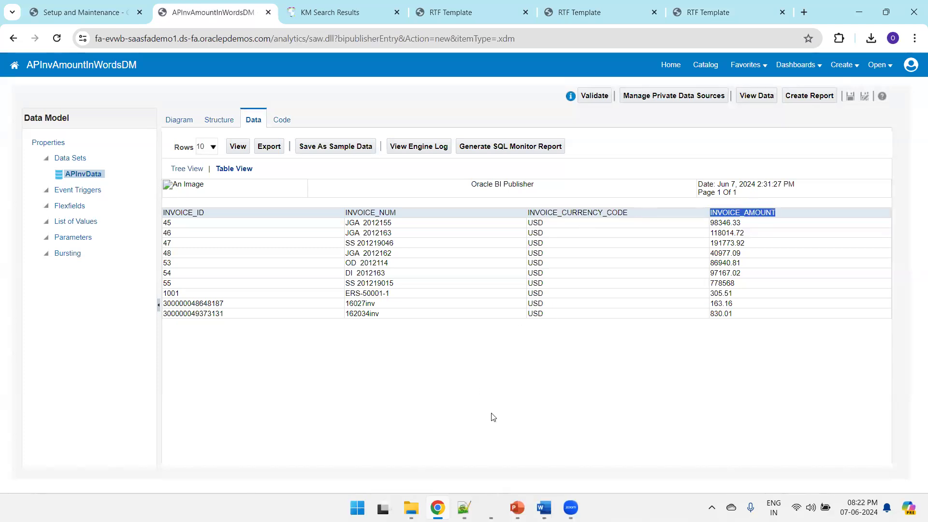
Bring the invoice template forward and select the INVOICE_AMOUNT field in the Amount In Words cell.
click(544, 446)
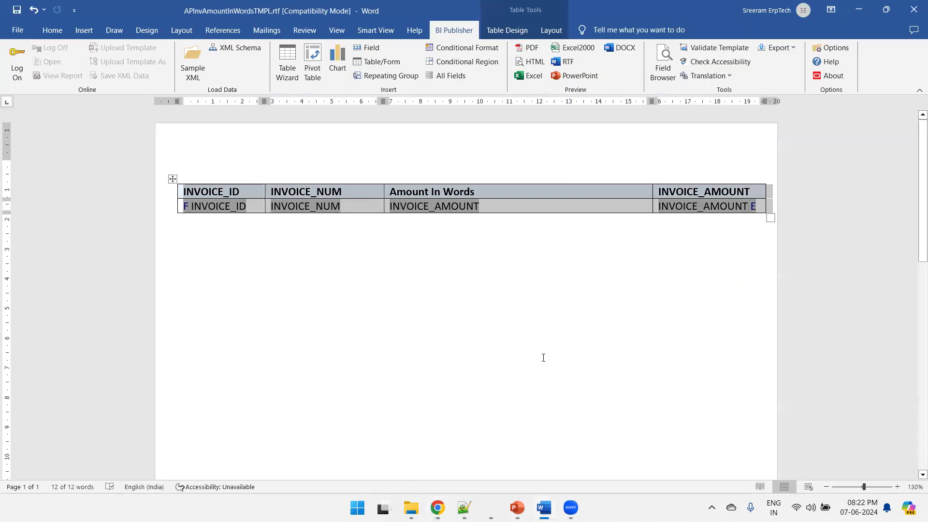
click(544, 354)
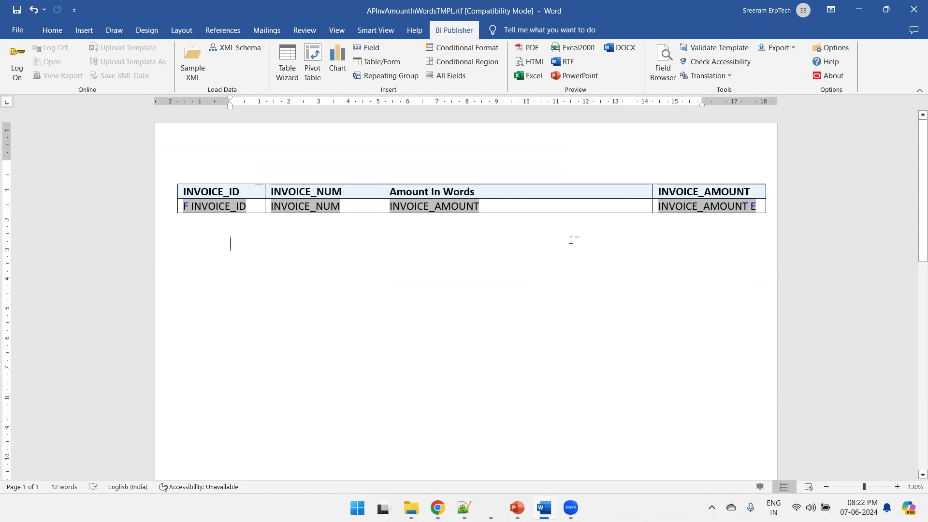
key(alt+Tab)
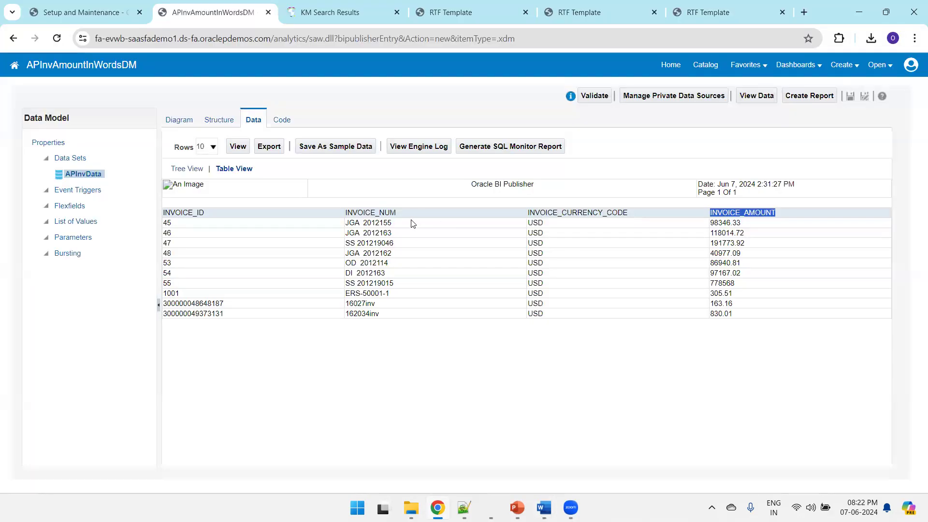
key(alt+Tab)
click(500, 207)
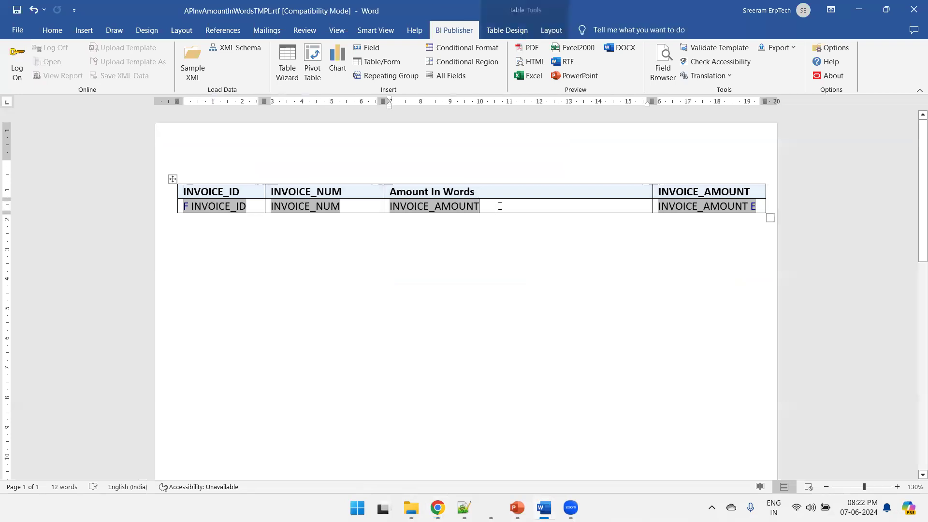
click(449, 207)
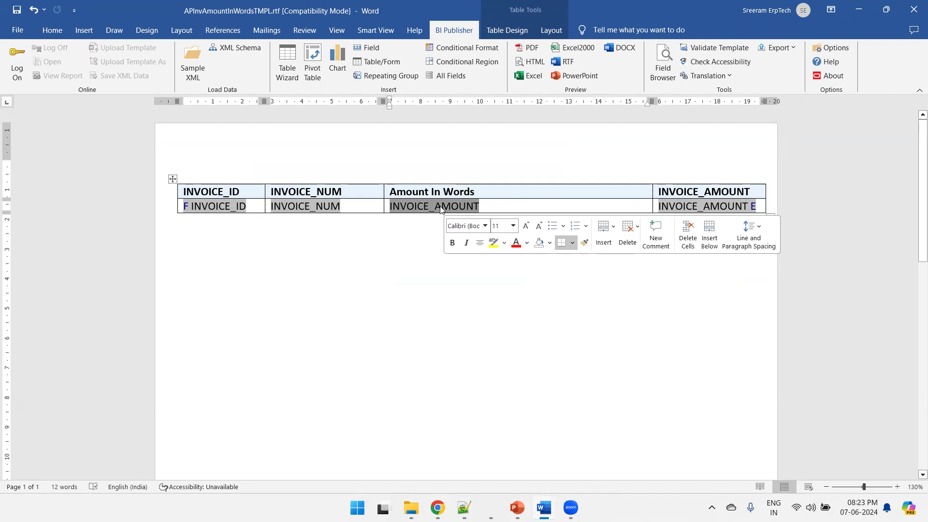
Set the field code to to_check_number(INVOICE_AMOUNT, INVOICE_CURRENCY_CODE, 'CASE_INIT_CAP', 'DECIMAL_STYLE_WORDS').
click(673, 70)
click(705, 111)
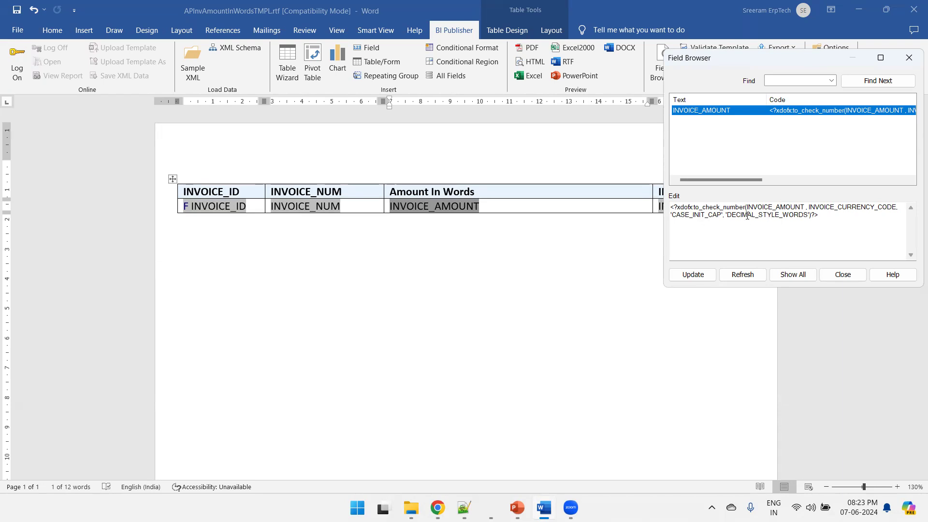
click(843, 275)
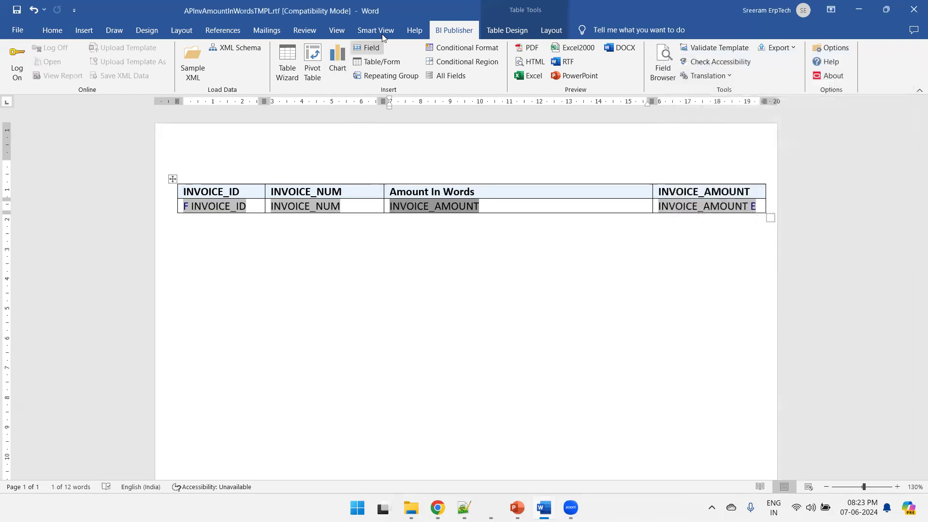
Load APInvAmountInWordsDM.xml as the template's sample data and start an HTML preview.
click(196, 60)
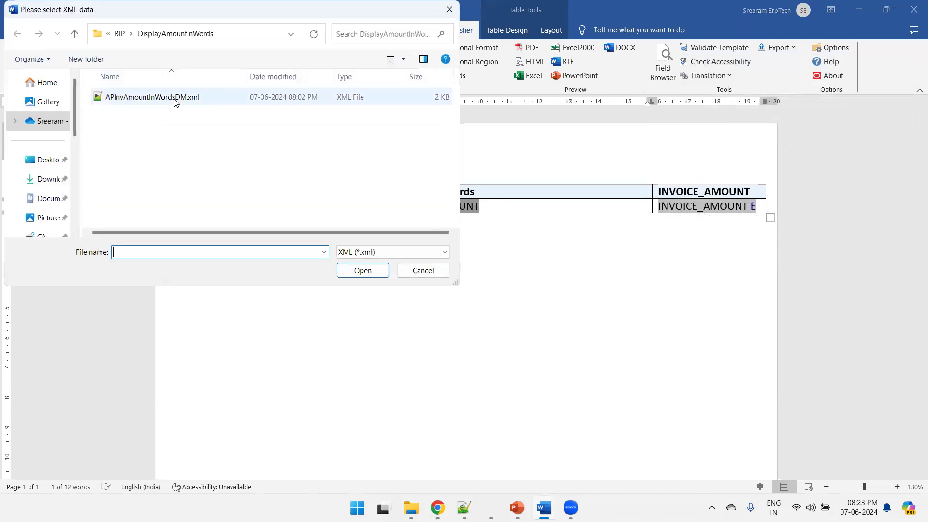
double_click(172, 105)
click(483, 291)
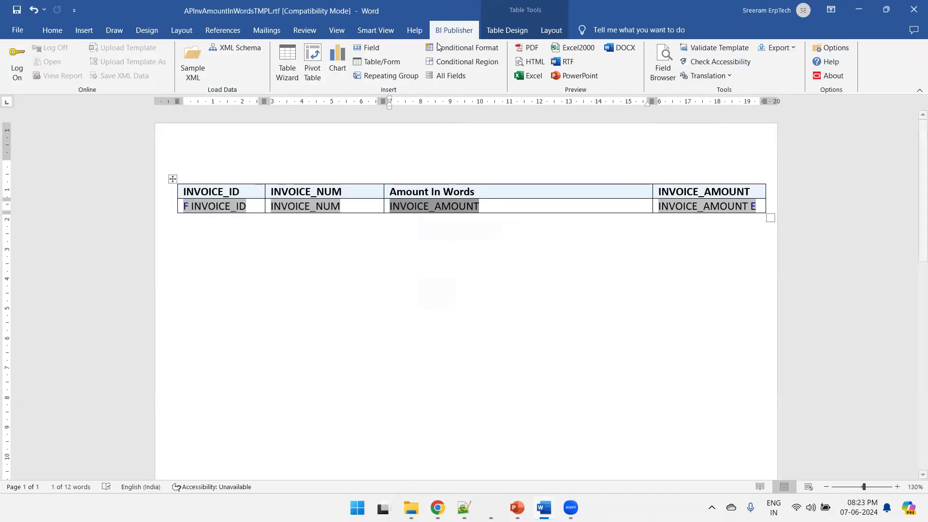
click(527, 62)
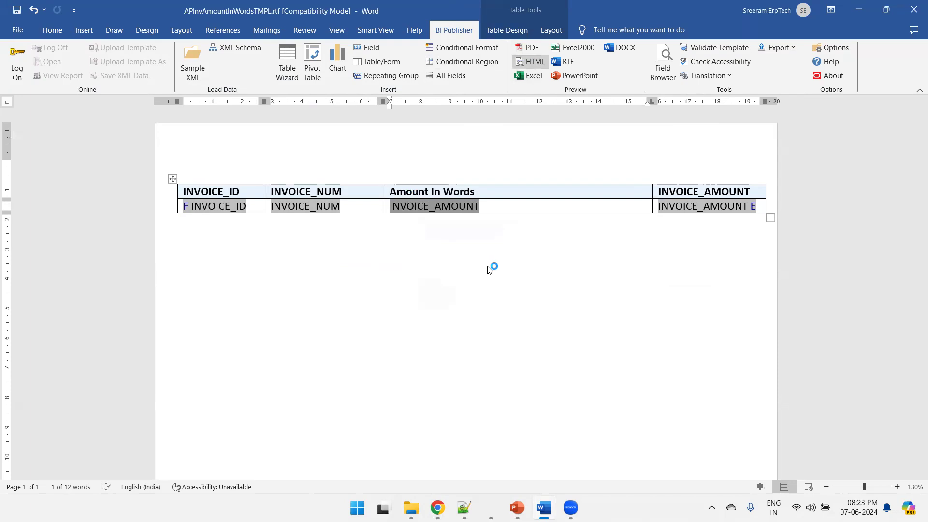